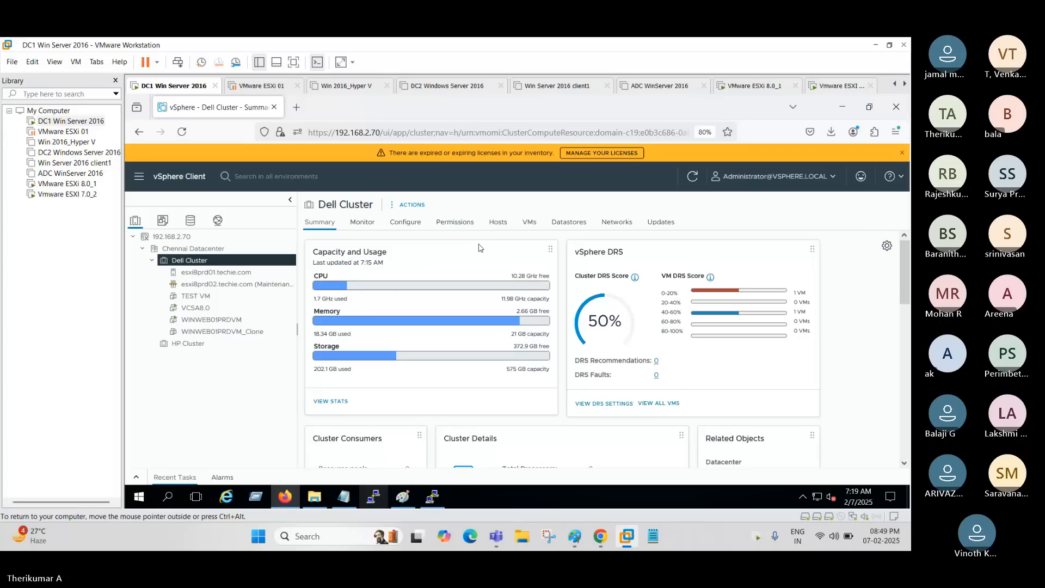
Show the virtual machine full screen and view the vSphere DRS configuration of Dell Cluster.
key(ctrl+alt+Return)
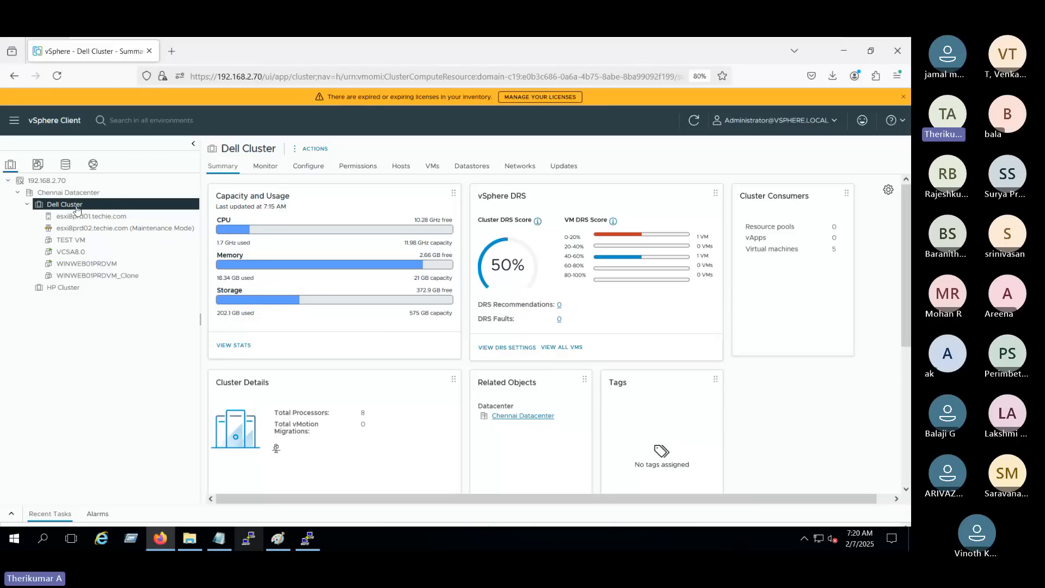
click(326, 173)
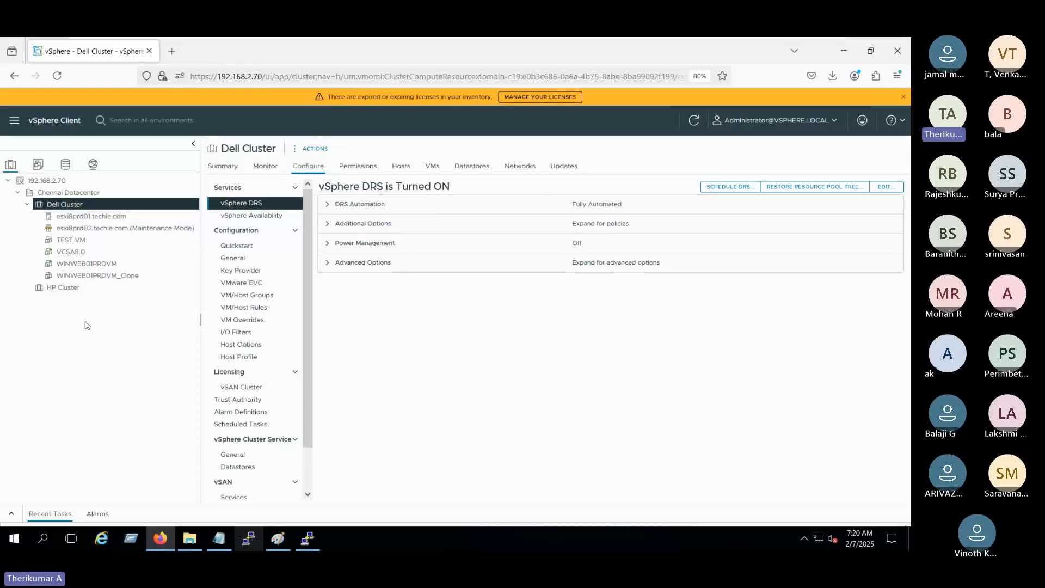
triple_click(402, 189)
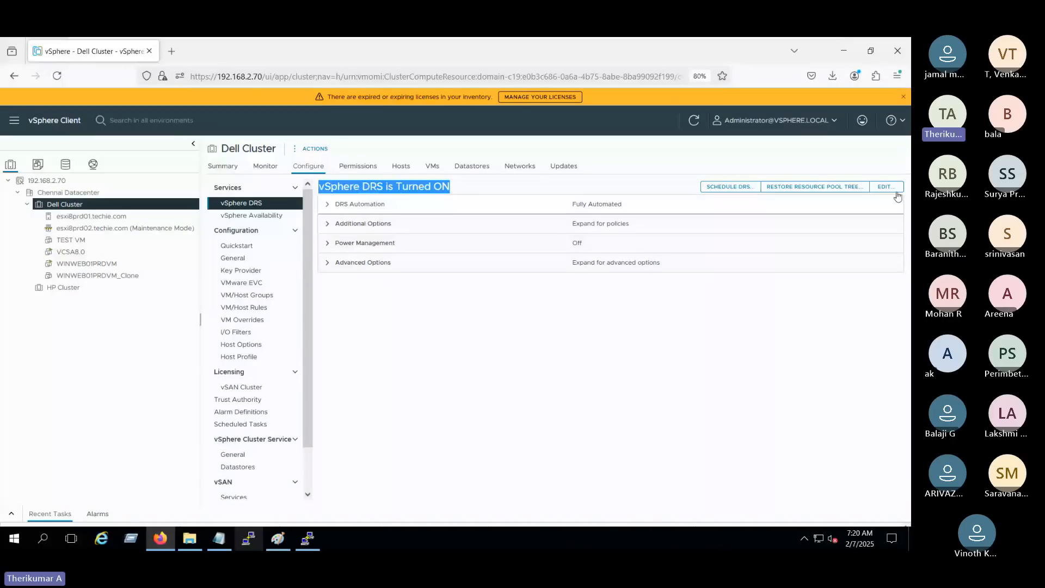
click(76, 209)
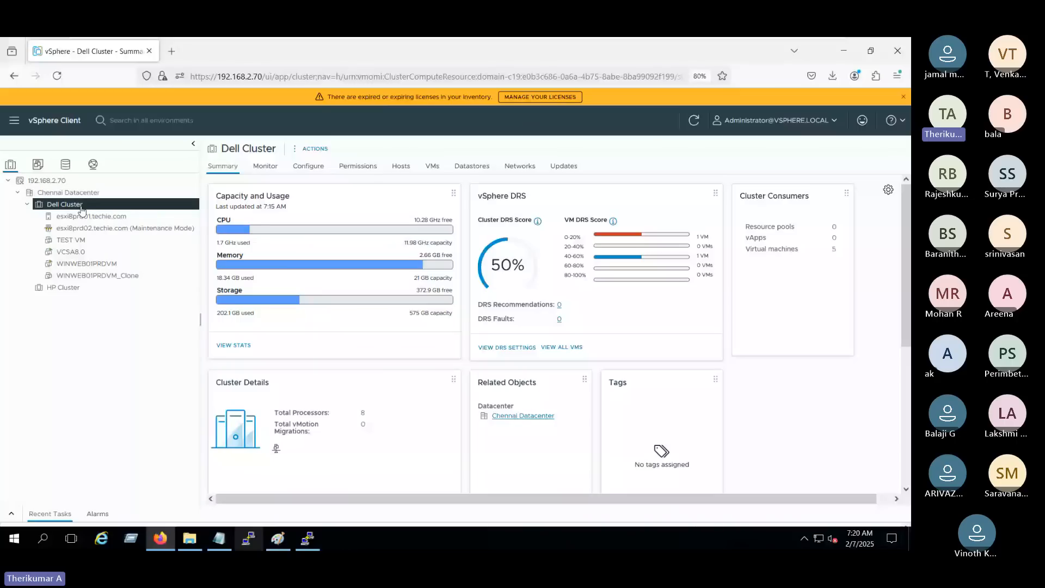
Turn vSphere DRS off and back on in Dell Cluster's settings, leaving the edit without saving.
click(308, 169)
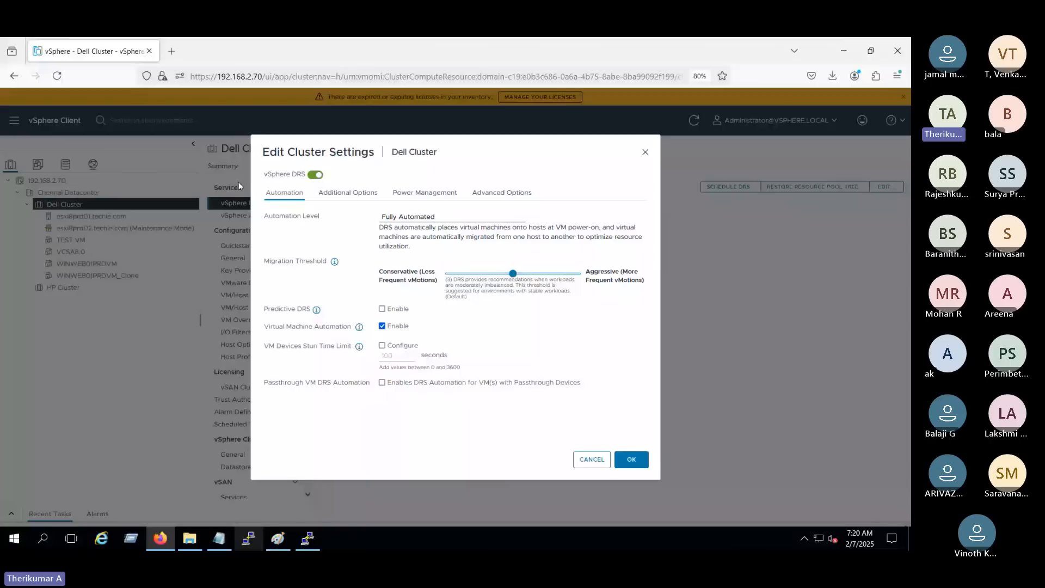
click(317, 175)
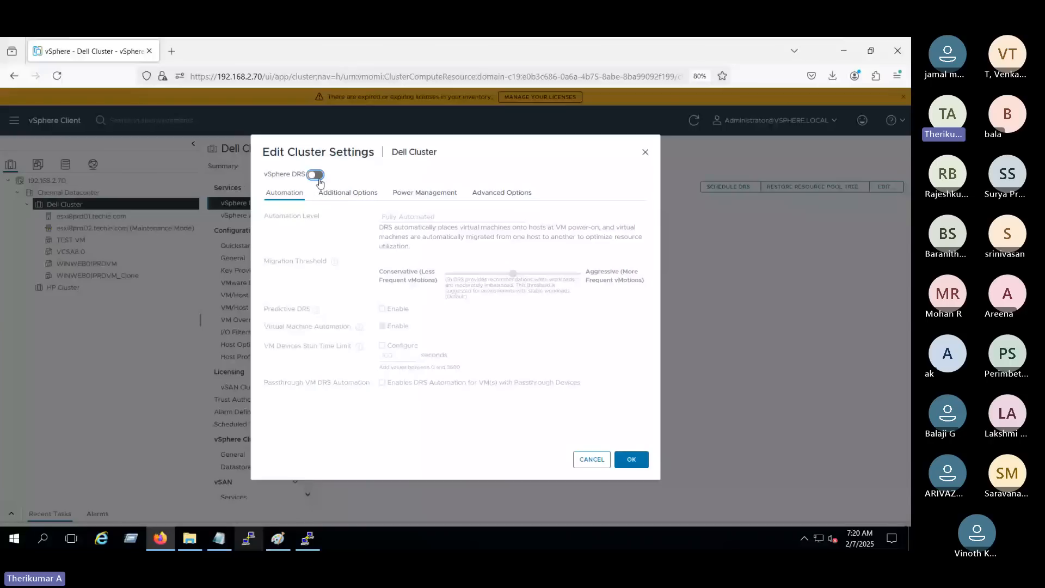
click(320, 176)
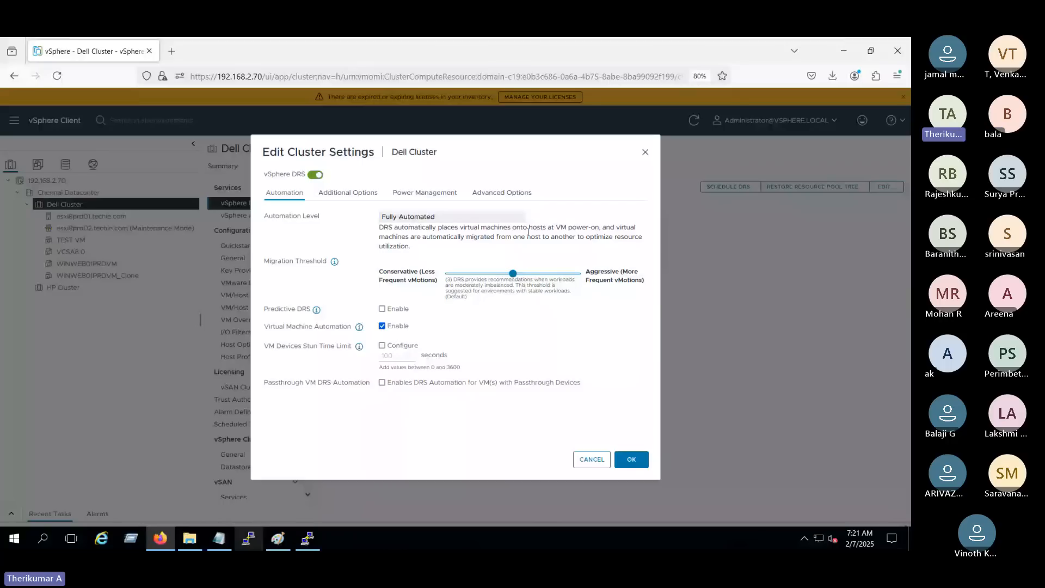
key(Escape)
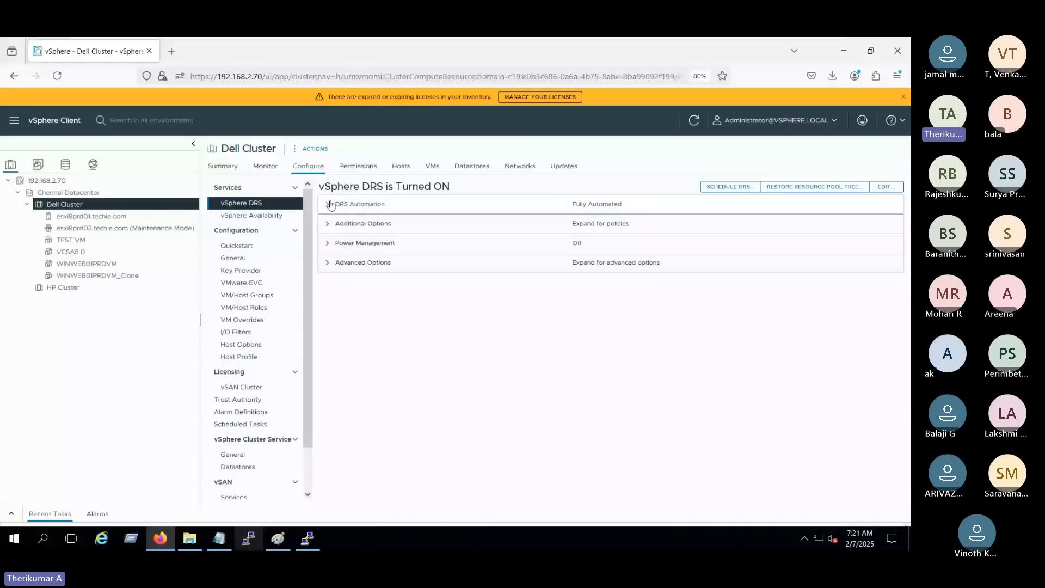
Expand the DRS Automation details of Dell Cluster and examine the automation level.
drag(319, 188, 451, 189)
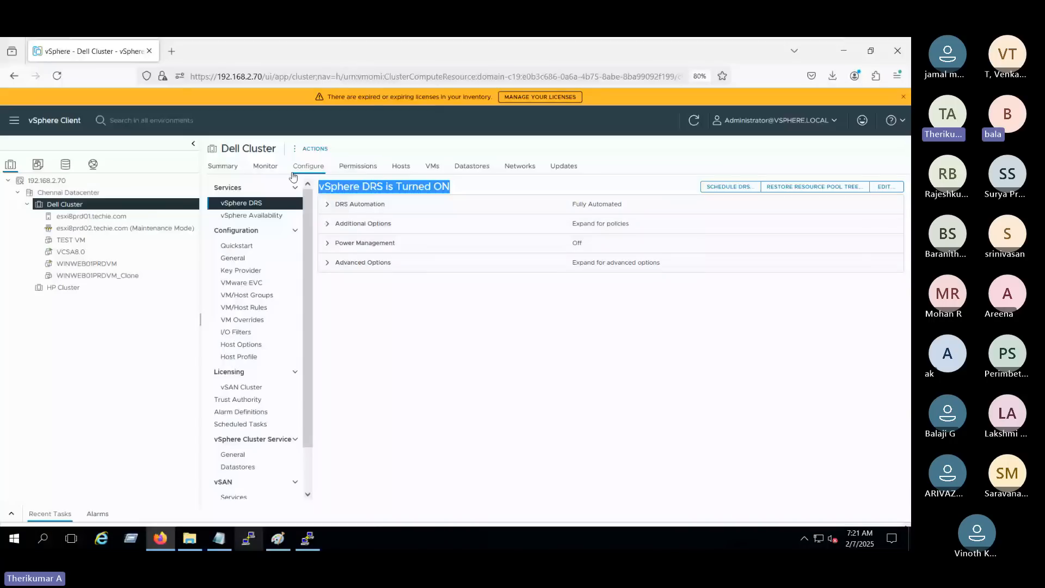
click(323, 207)
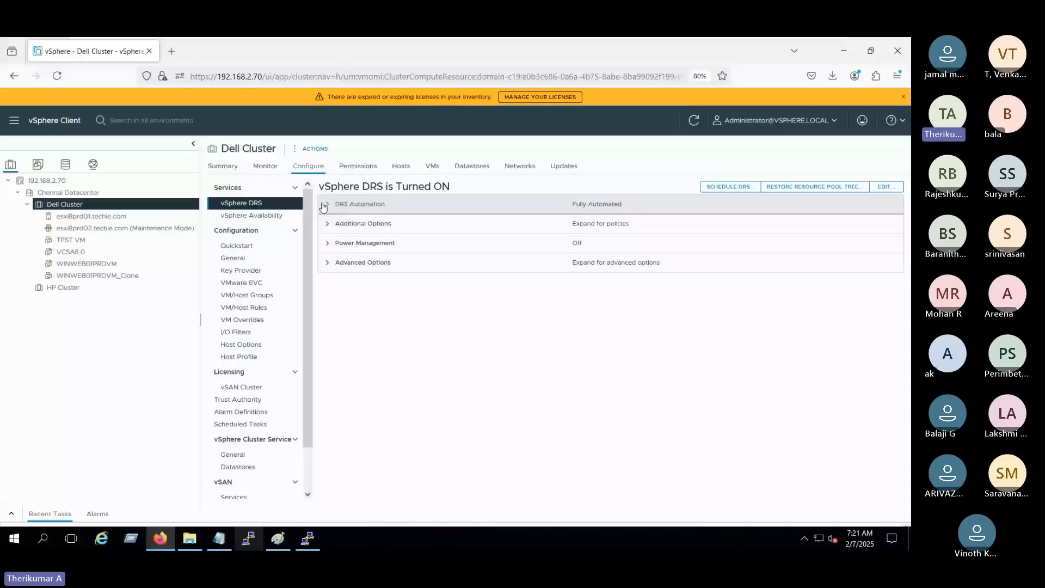
click(324, 205)
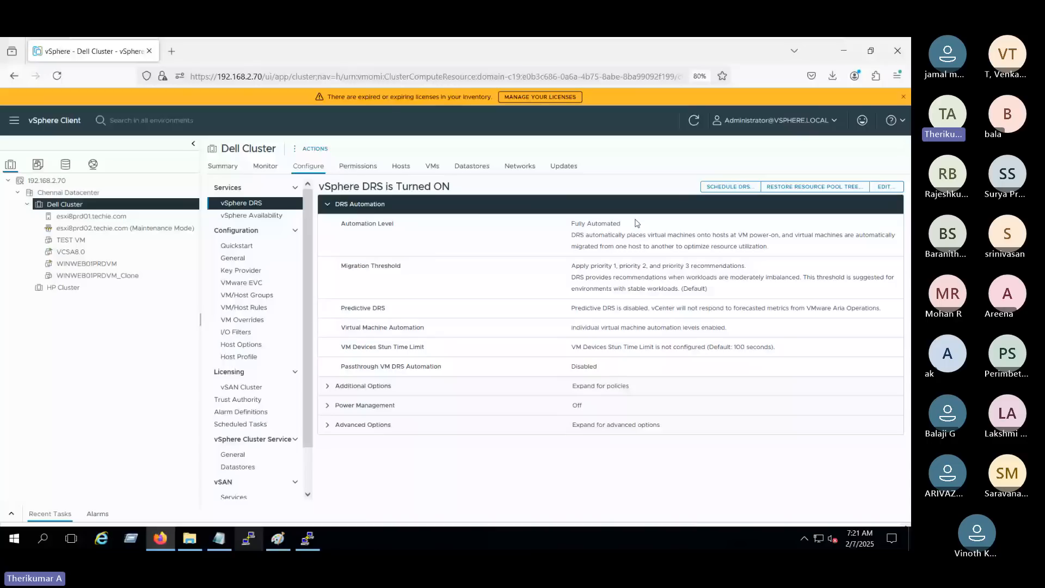
triple_click(601, 224)
Open Dell Cluster's DRS settings for editing and examine the automation level choices and the Fully Automated description.
click(886, 188)
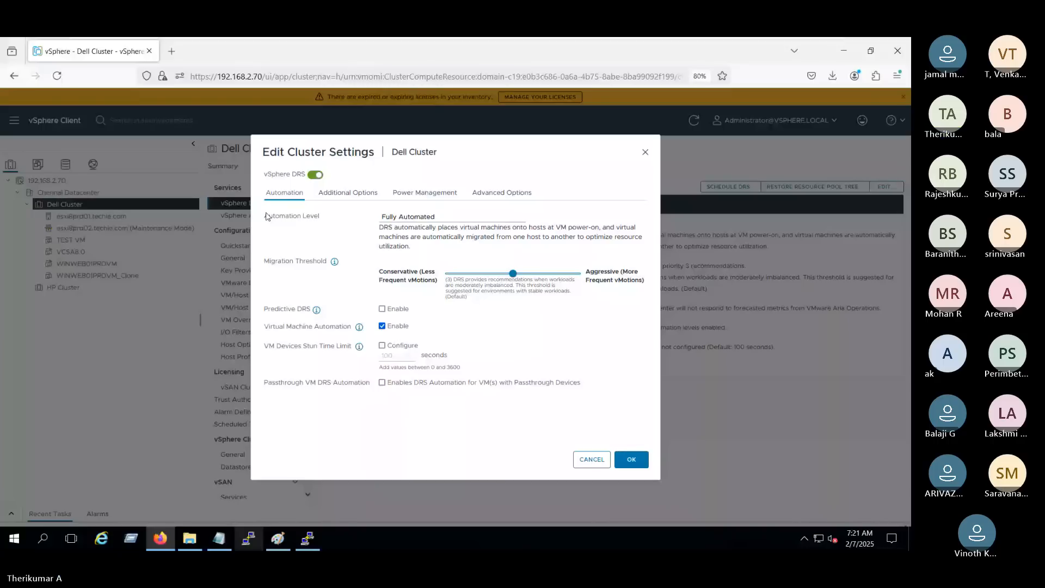
drag(270, 152, 404, 152)
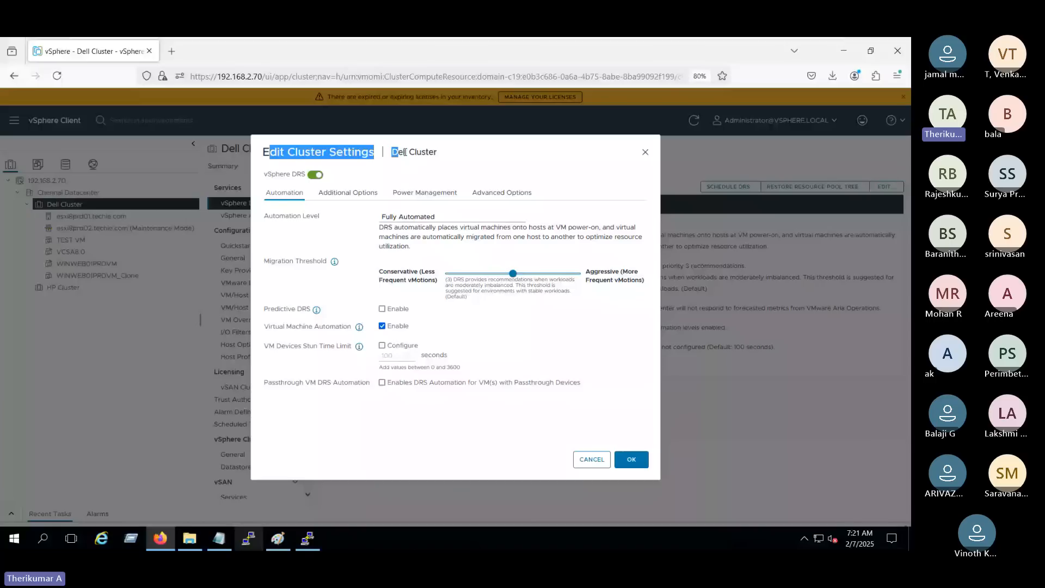
click(276, 203)
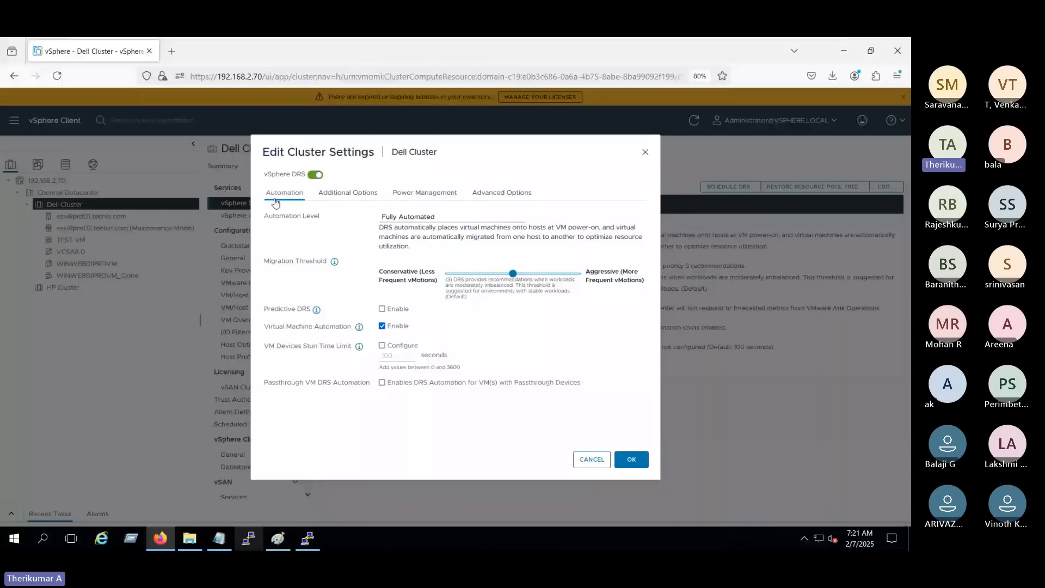
click(399, 217)
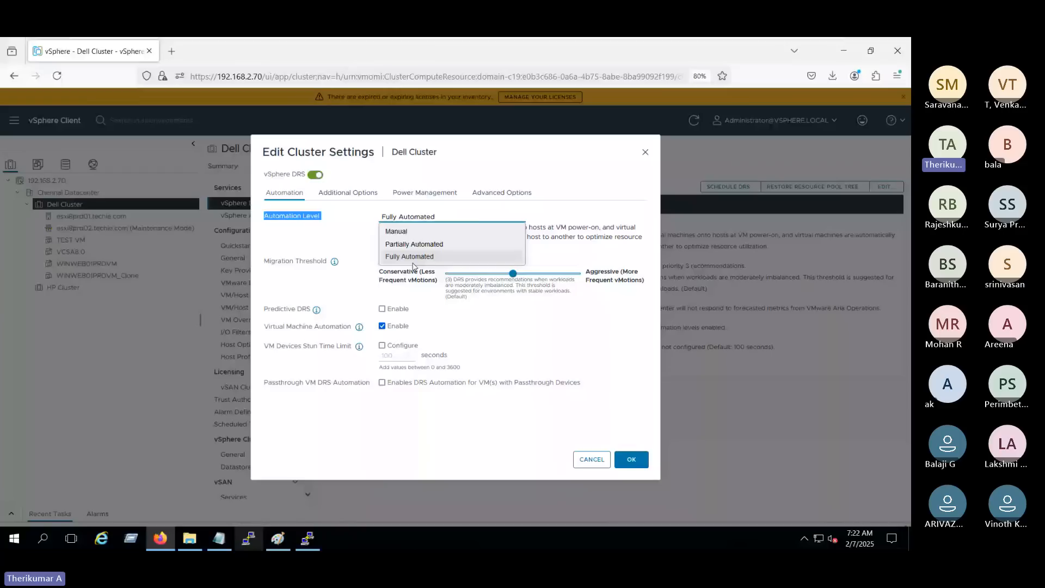
drag(394, 227, 517, 230)
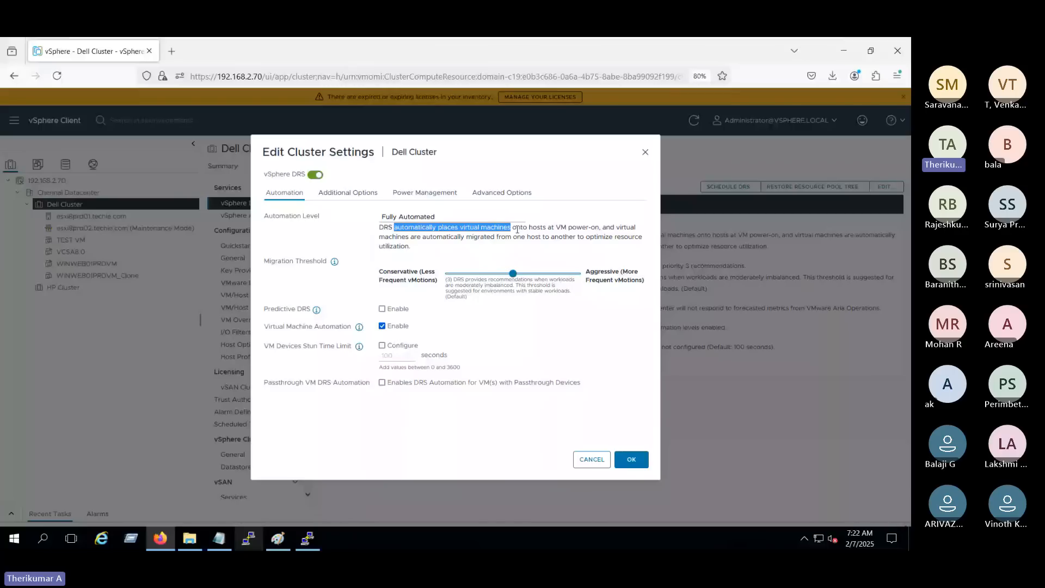
drag(617, 227, 584, 245)
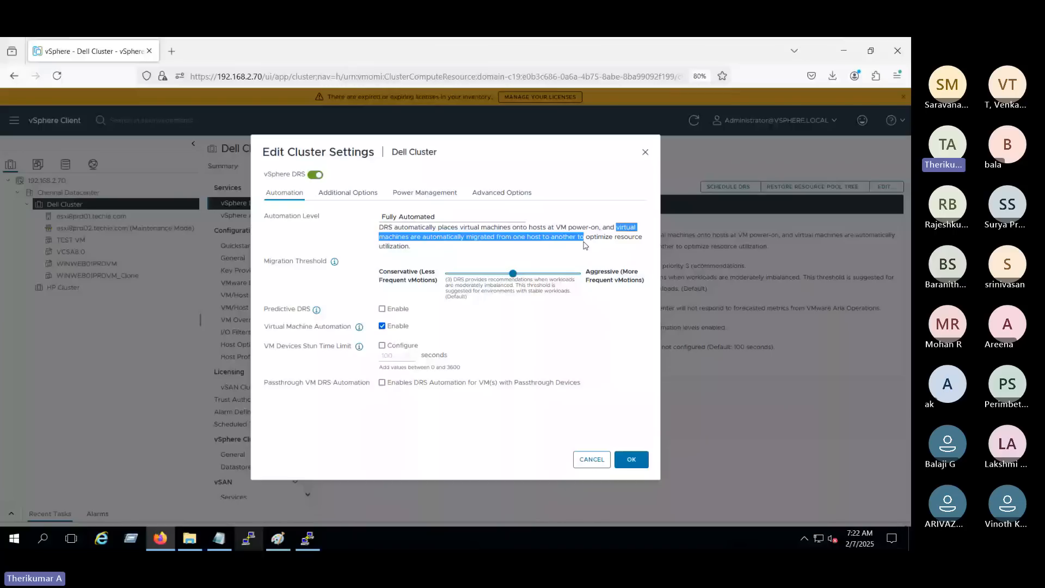
drag(585, 245, 588, 251)
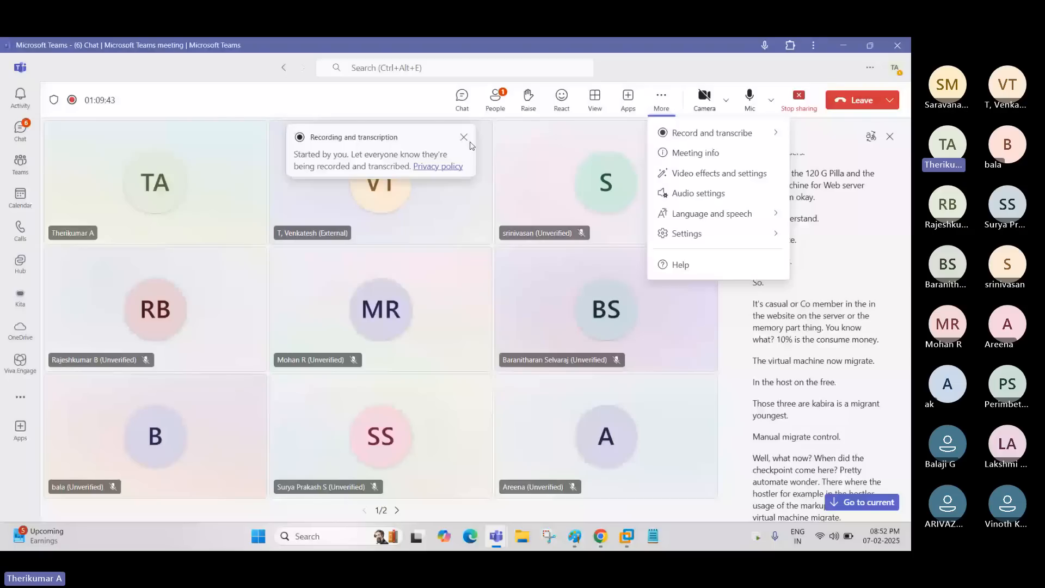
Switch from Microsoft Teams back to VMware Workstation and show the virtual machine full screen.
key(alt+Tab)
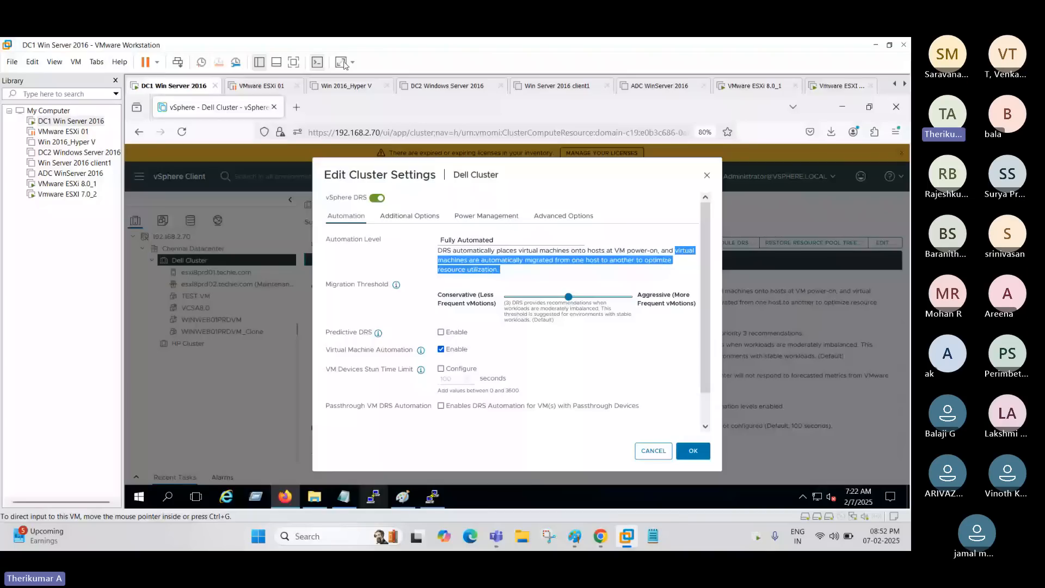
click(344, 63)
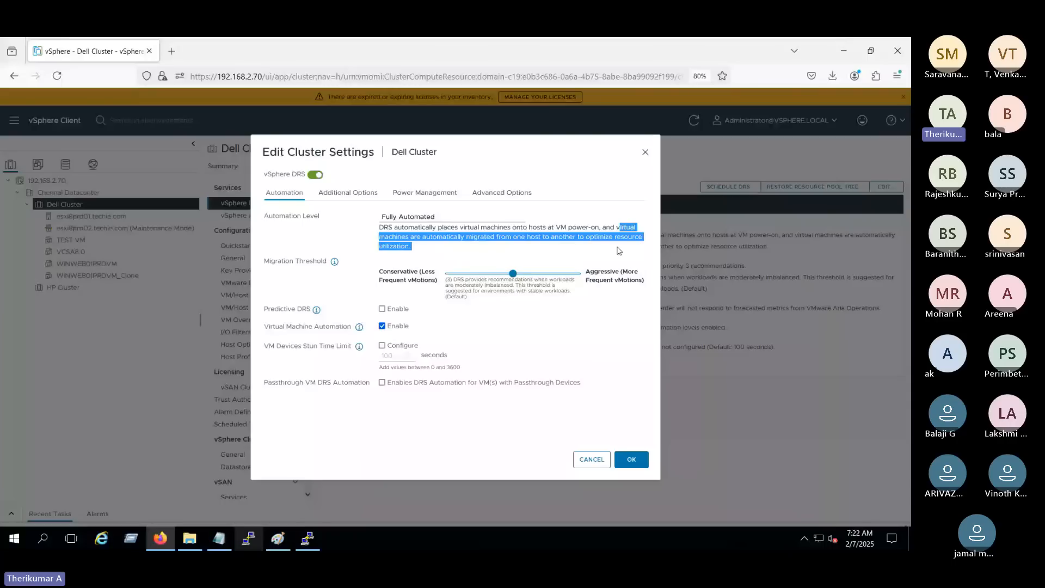
click(563, 257)
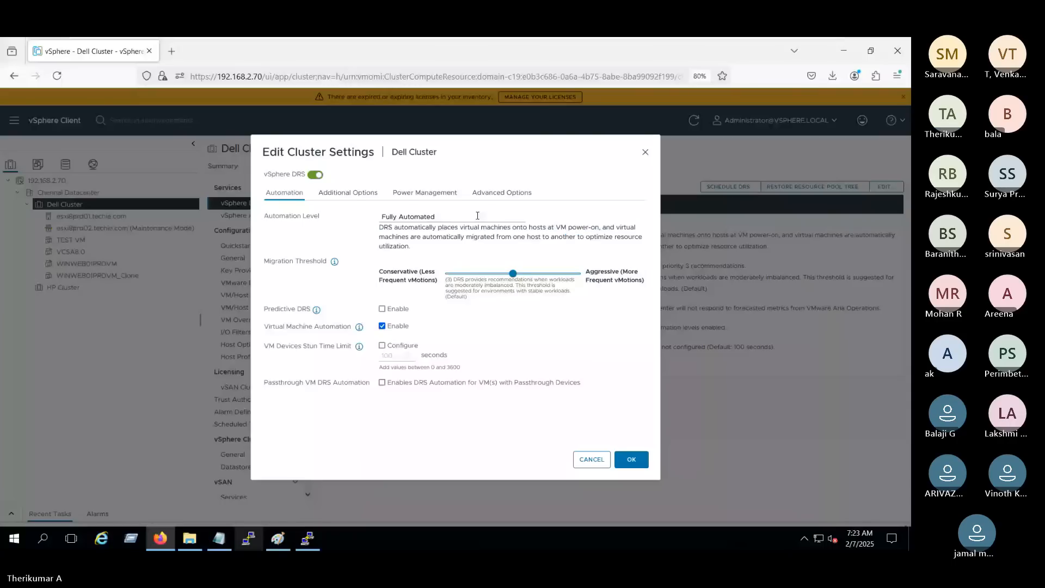
Choose Partially Automated as the DRS automation level and read how it places virtual machines at power-on.
click(478, 216)
click(439, 248)
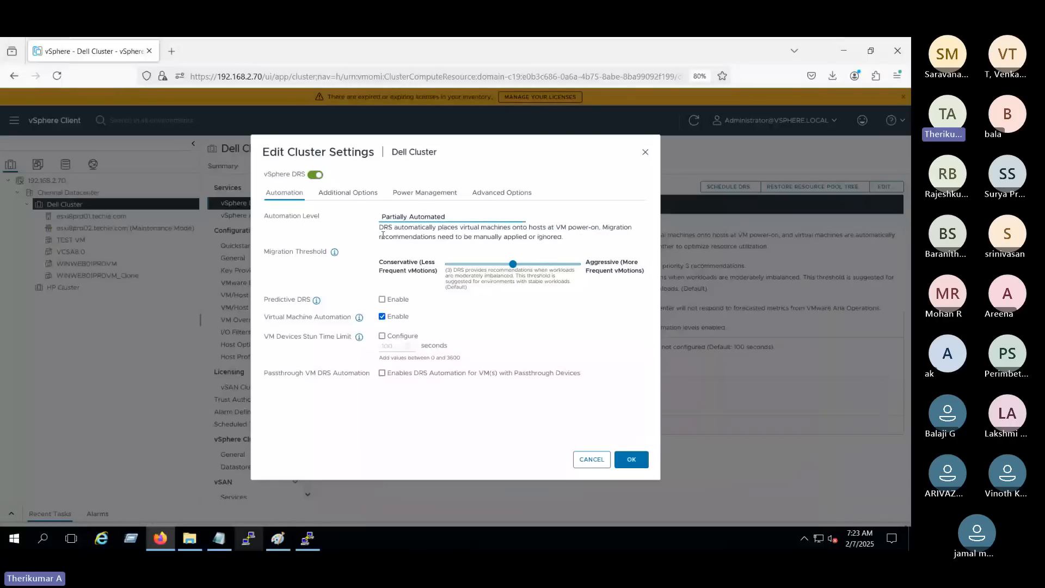
drag(380, 227, 589, 241)
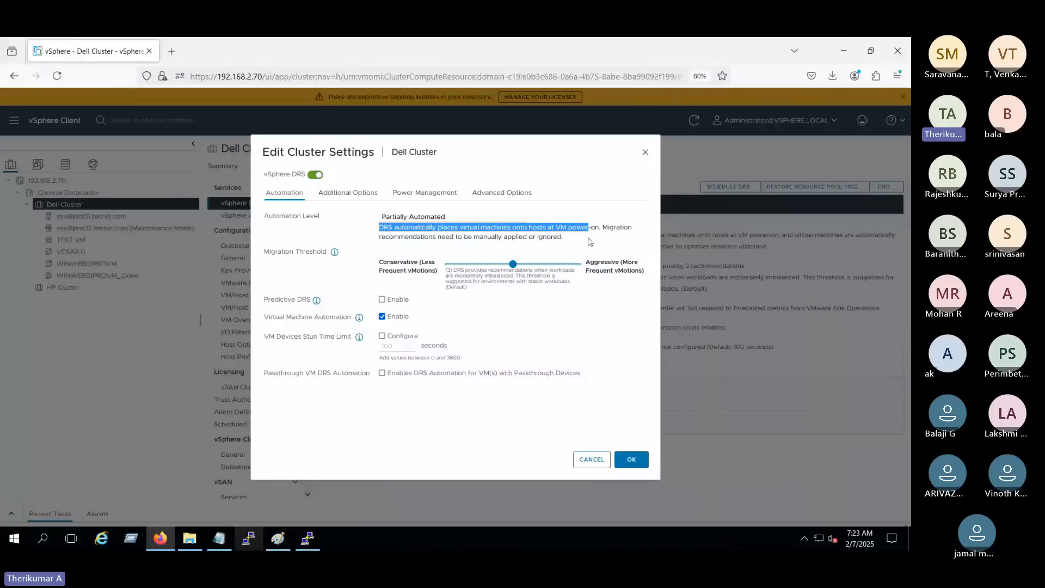
click(505, 254)
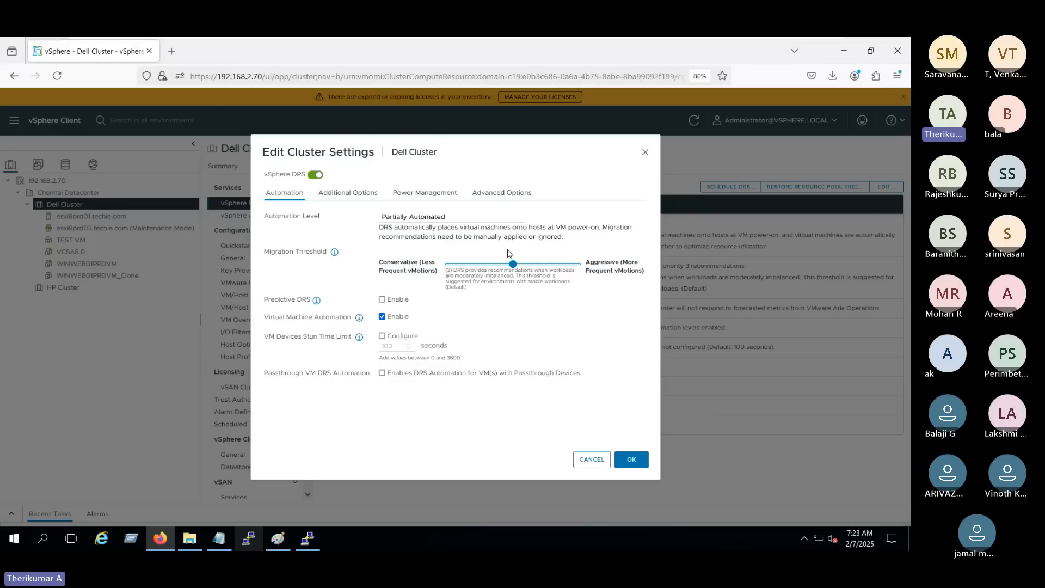
Choose Manual as the DRS automation level and read its placement and migration recommendation description.
click(441, 221)
click(437, 238)
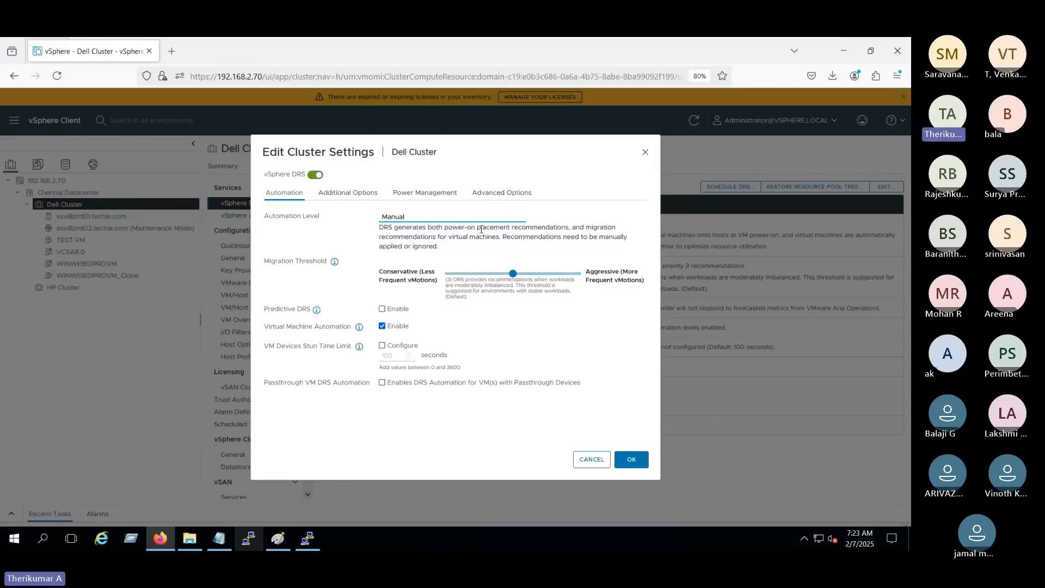
drag(477, 229, 570, 228)
drag(380, 237, 444, 237)
click(549, 256)
Choose Partially Automated again and review its automatic placement and manual migration recommendation rules.
click(466, 217)
click(465, 245)
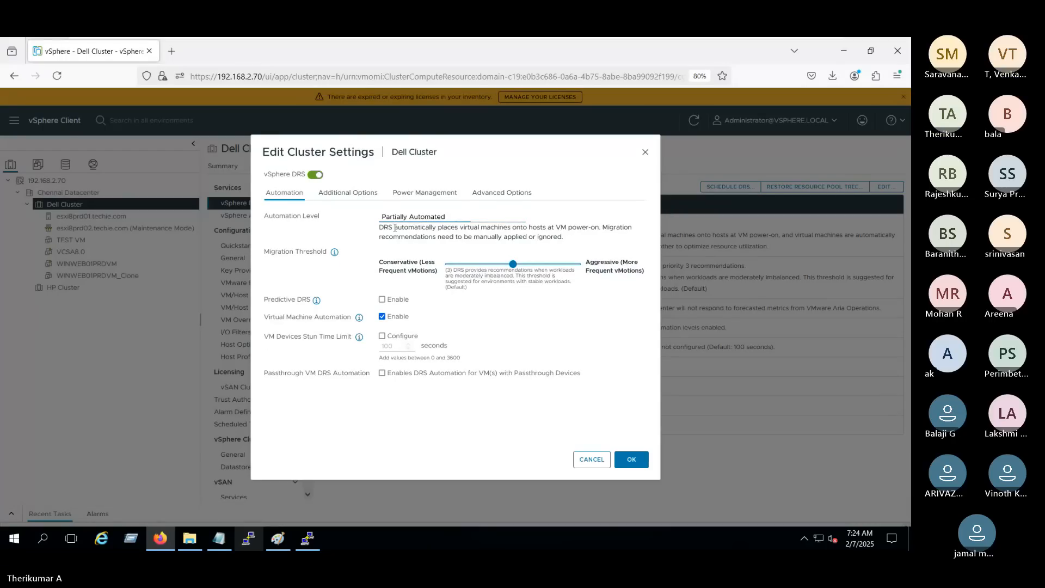
drag(384, 228, 611, 228)
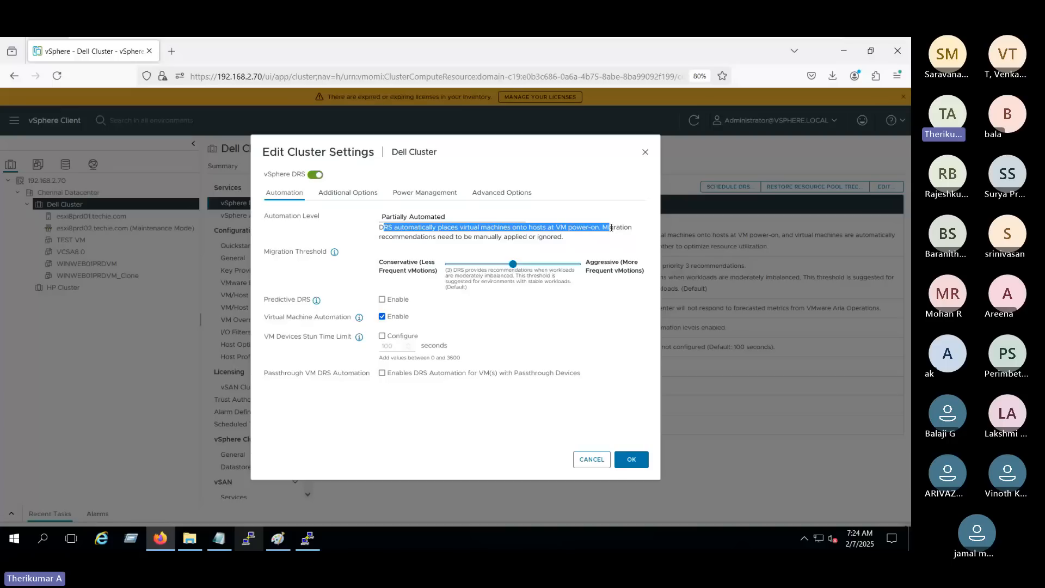
drag(554, 237, 551, 237)
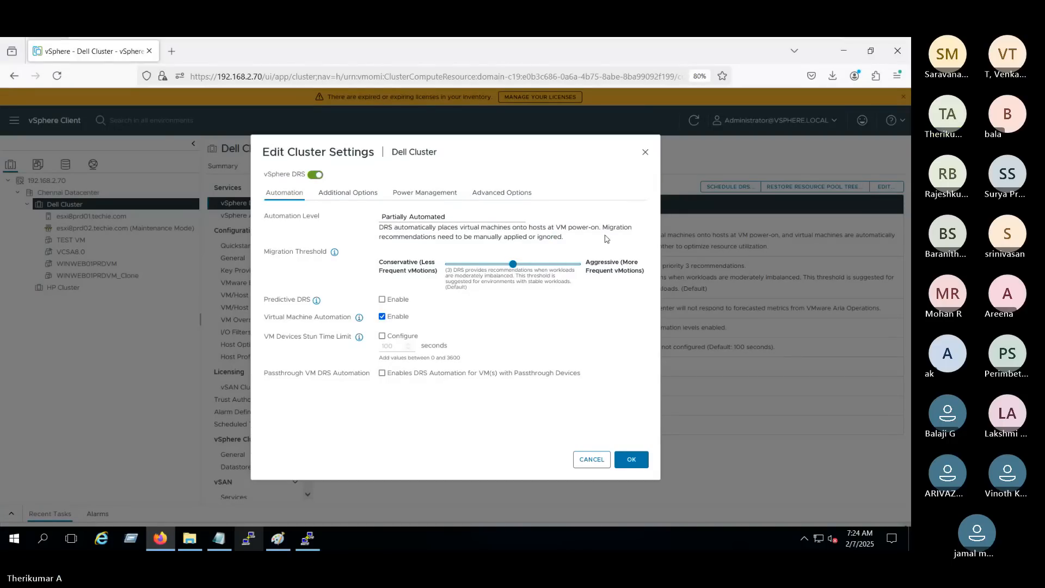
drag(602, 228, 606, 240)
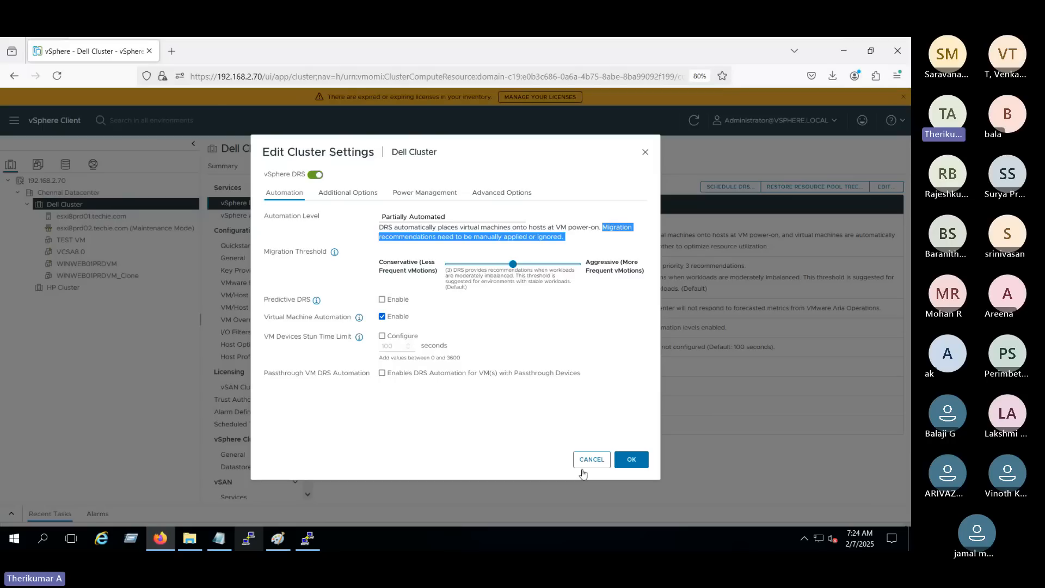
Set Dell Cluster's DRS automation level to Manual, save the cluster settings and check the Automation Level entry.
click(423, 219)
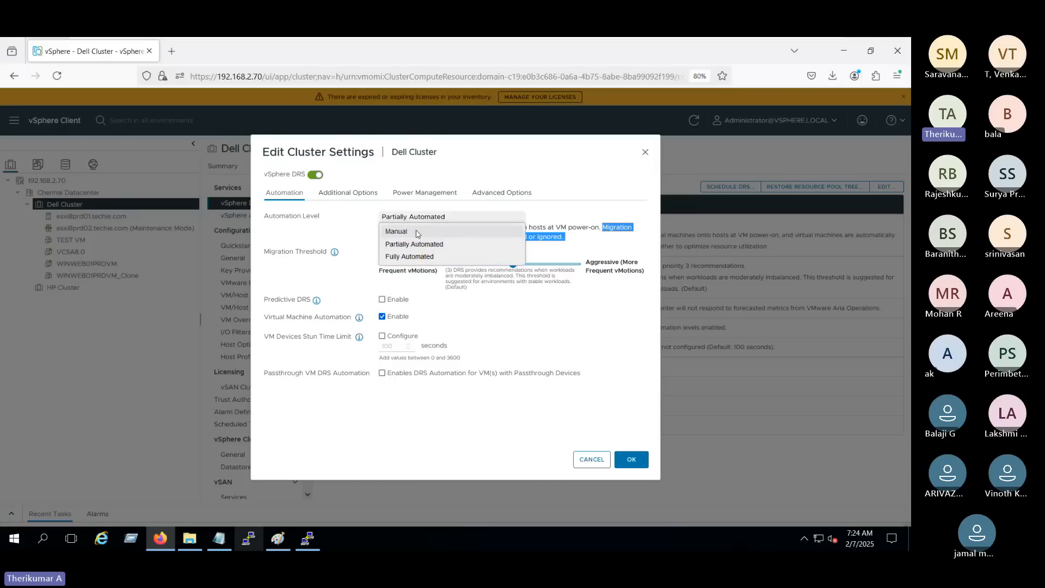
click(417, 228)
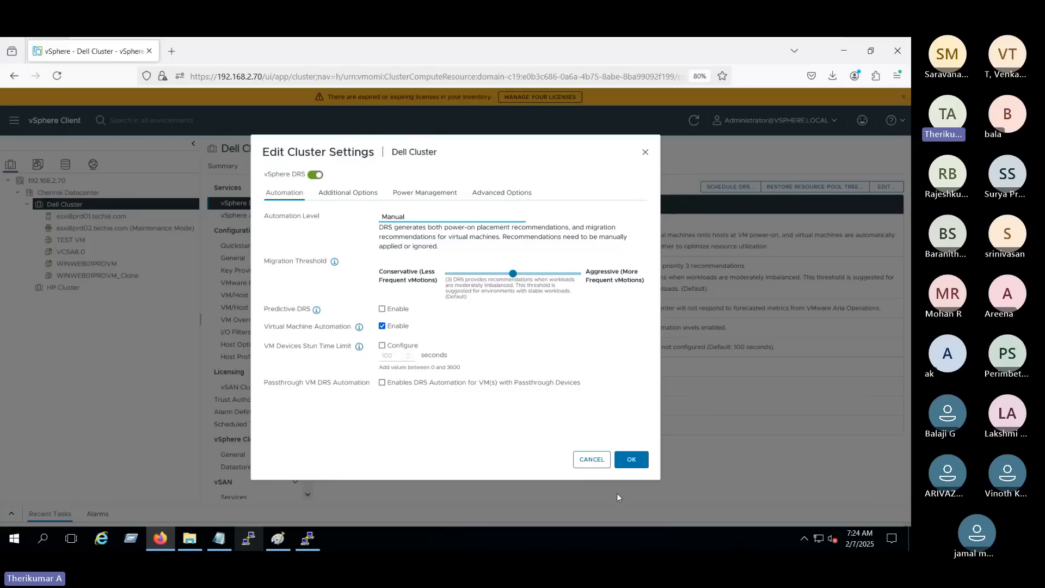
click(628, 466)
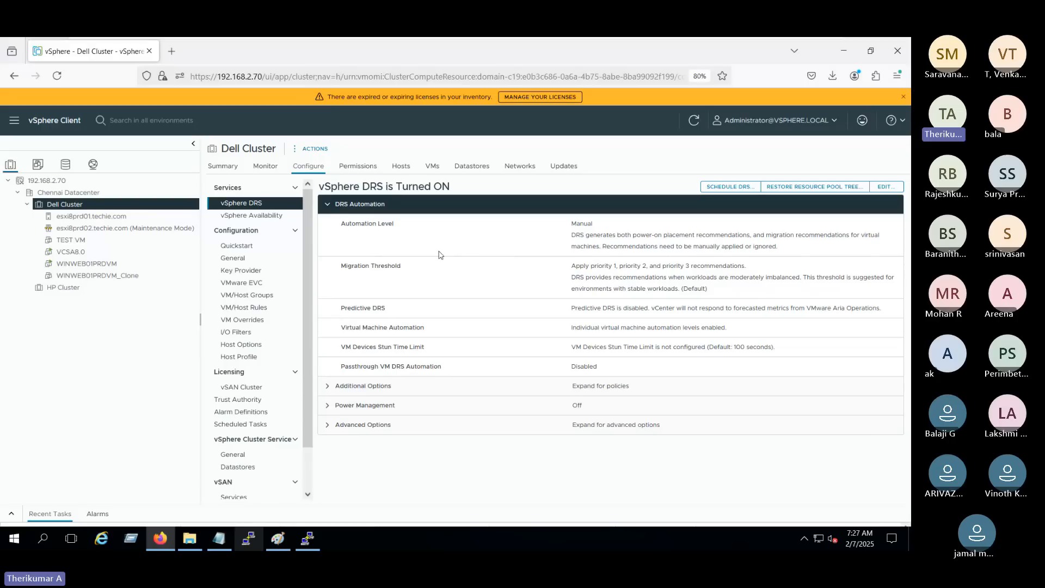
drag(338, 224, 435, 226)
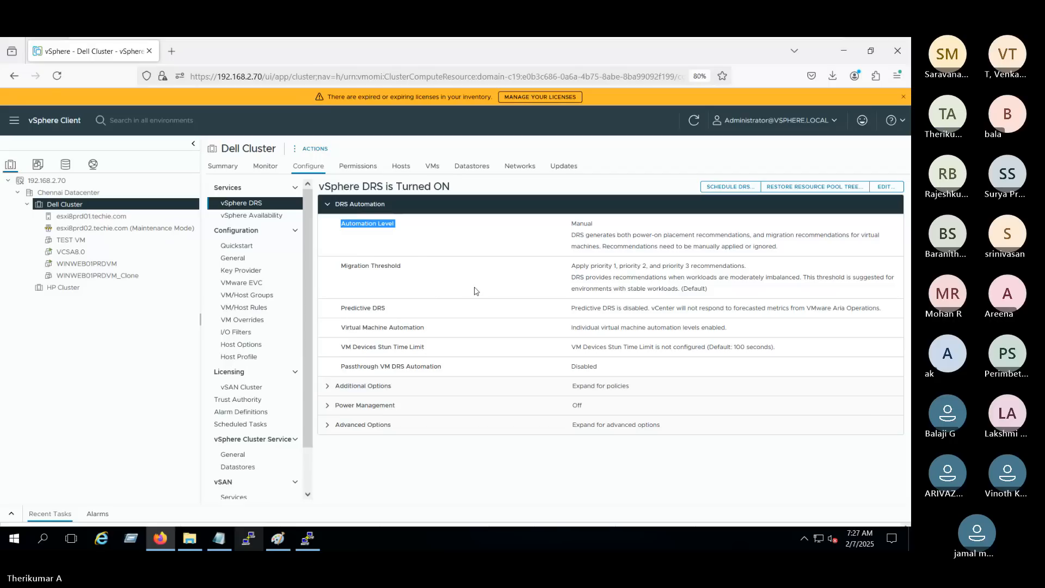
Leave the virtual machine's full-screen view and switch to the Microsoft Teams meeting.
mouse_move(734, 41)
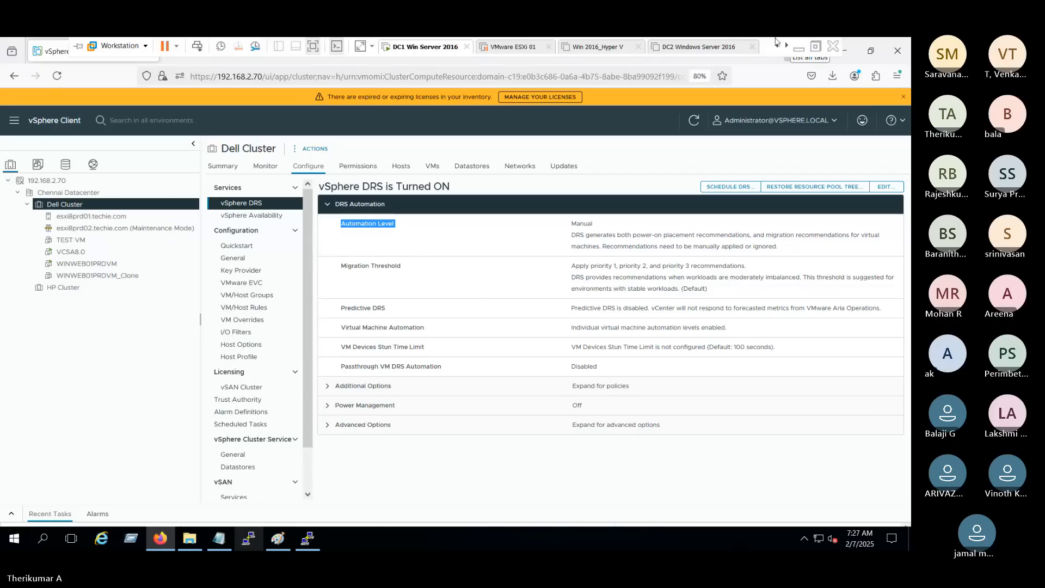
click(816, 46)
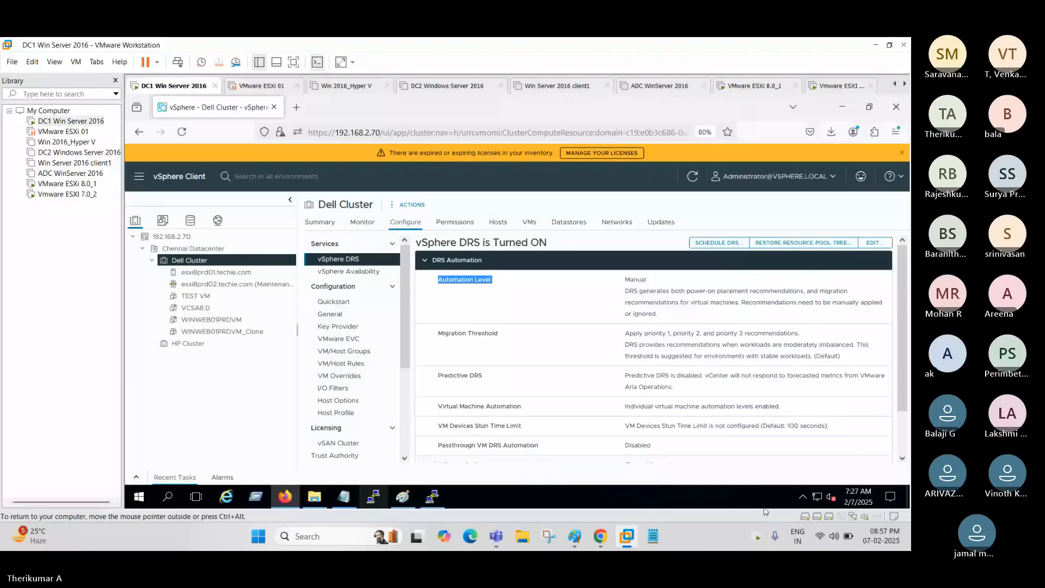
mouse_move(604, 525)
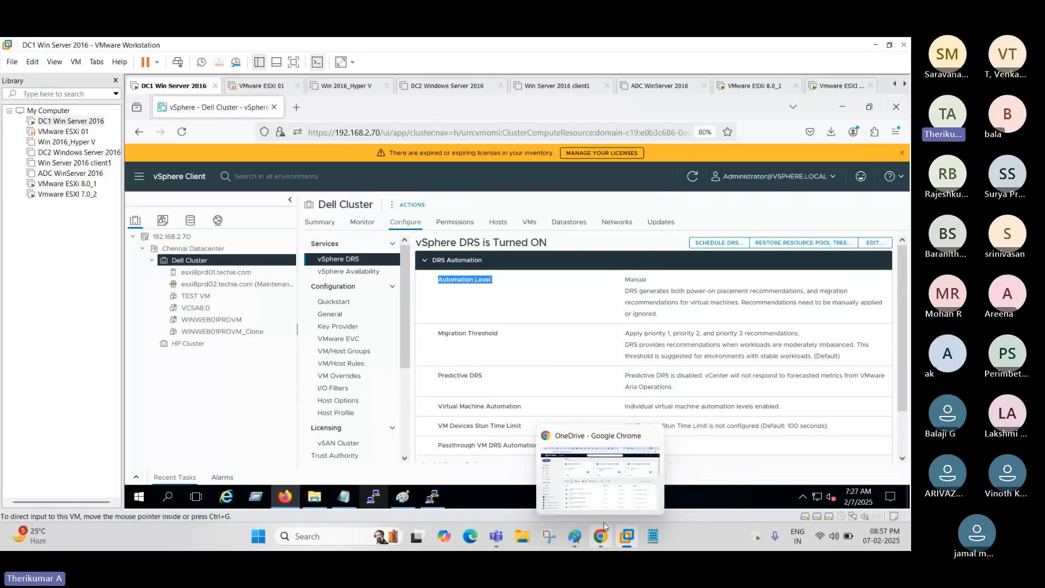
click(444, 477)
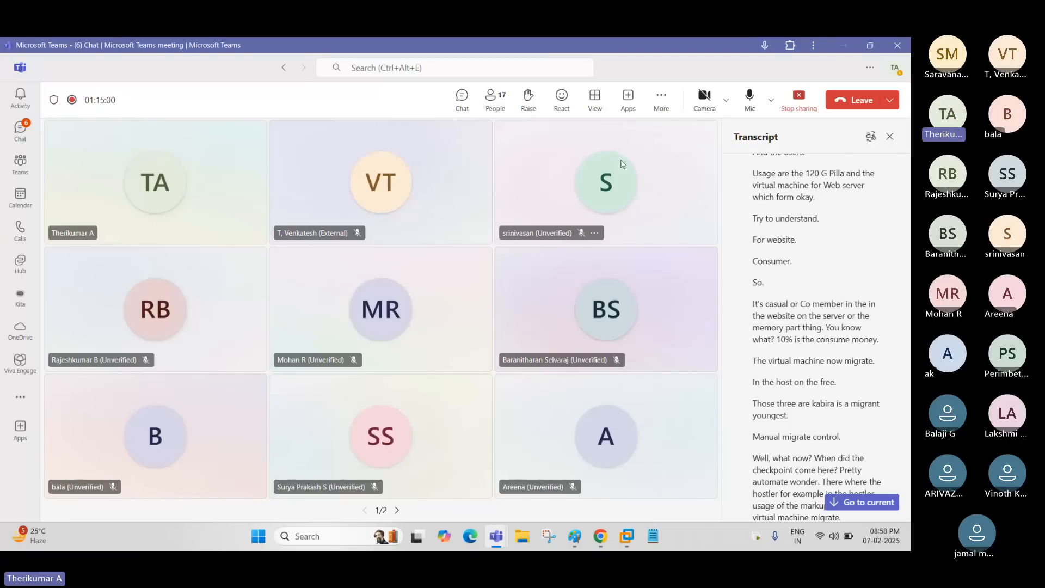
Stop the meeting recording, confirm it, and mute the microphone.
click(662, 98)
mouse_move(681, 133)
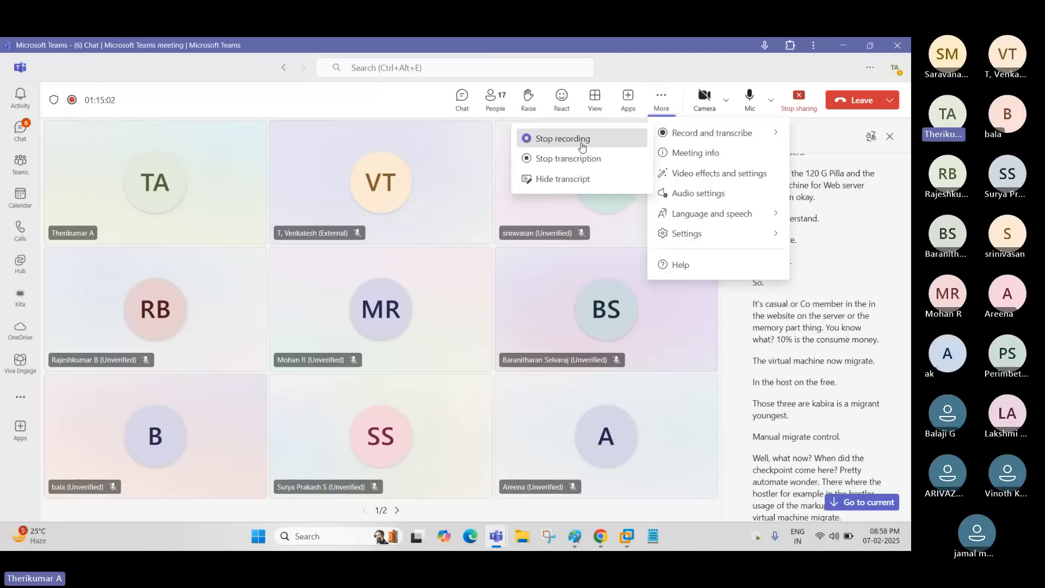
click(582, 139)
click(540, 311)
click(750, 98)
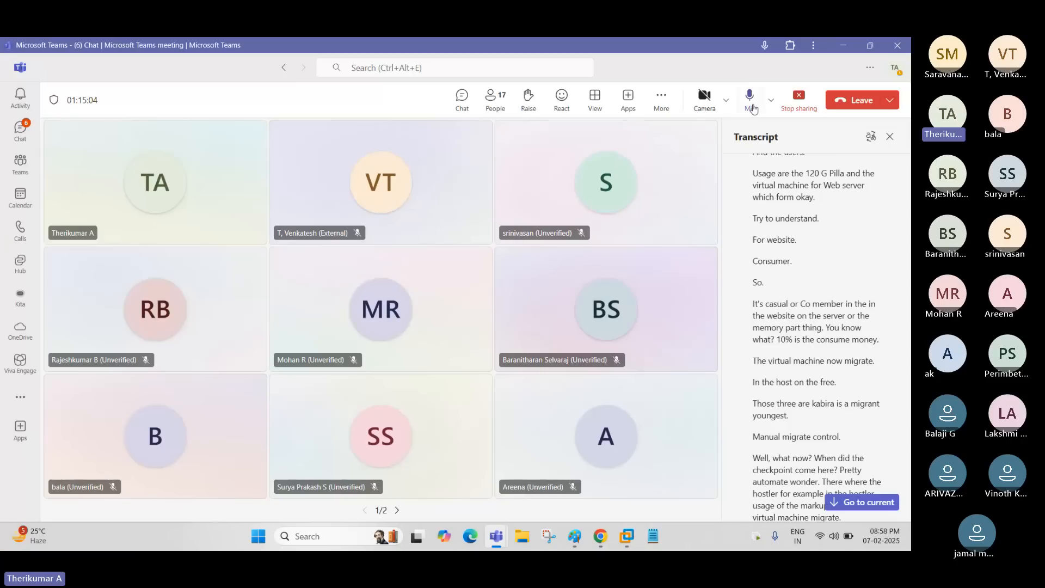